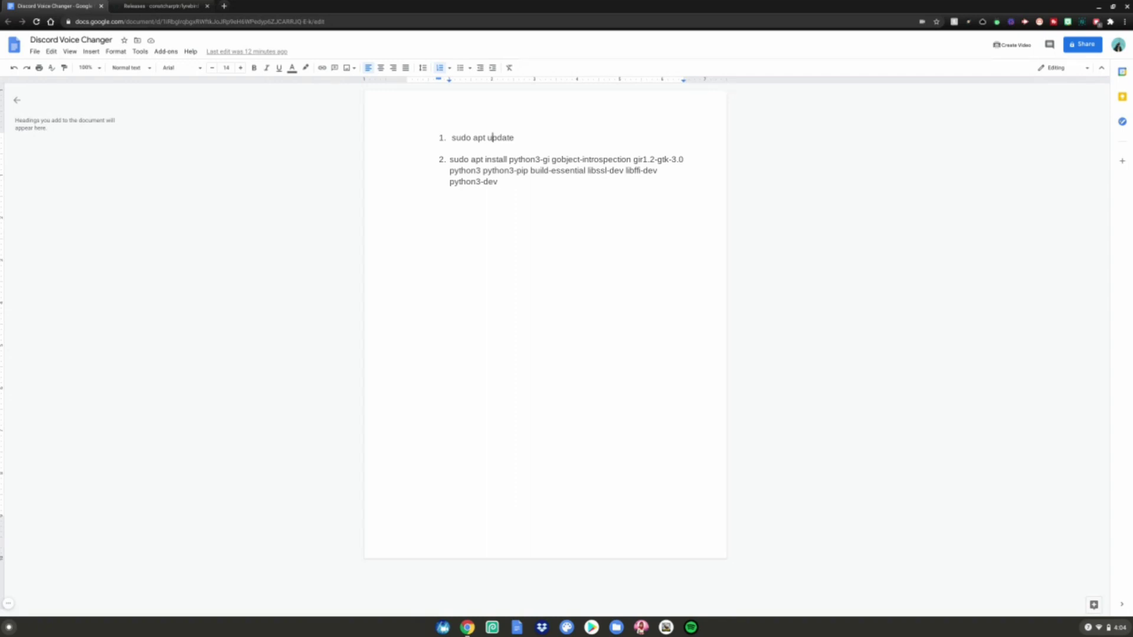
View the Lyrebird v1.1.0 release page, then return to the install-commands document.
click(167, 6)
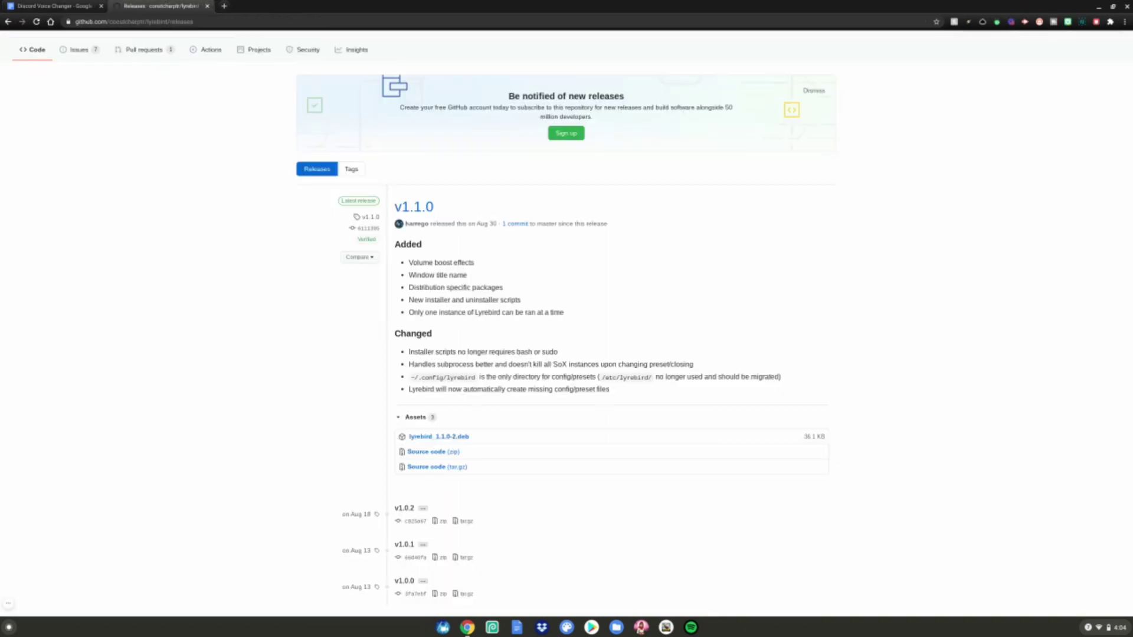
click(75, 6)
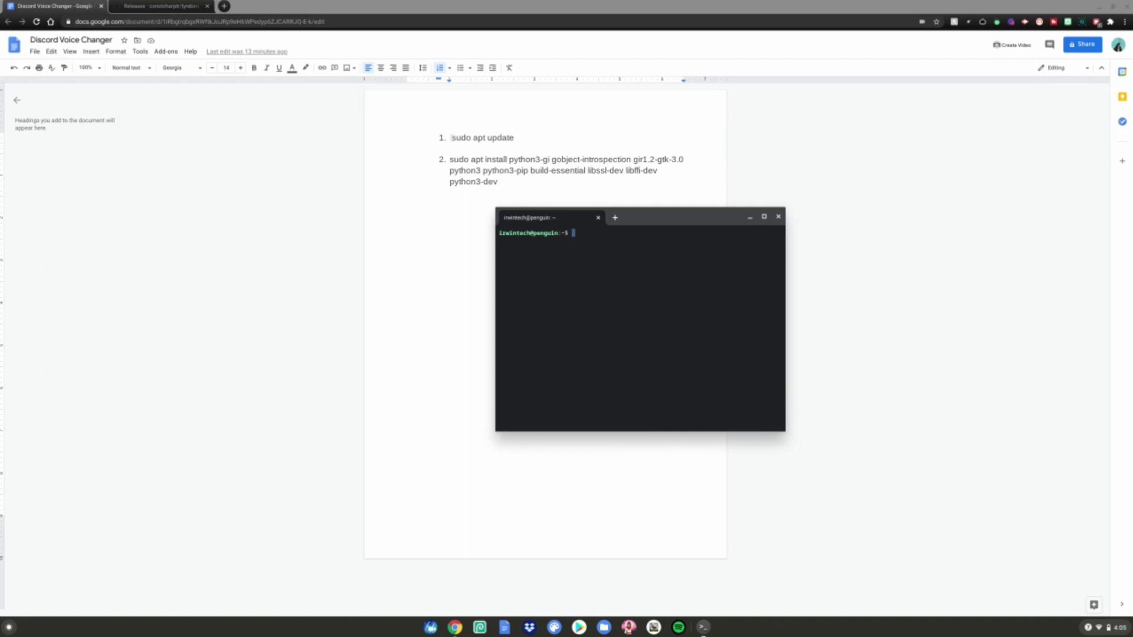
Run 'sudo apt update' in the Linux terminal to refresh the package lists.
drag(452, 137, 516, 140)
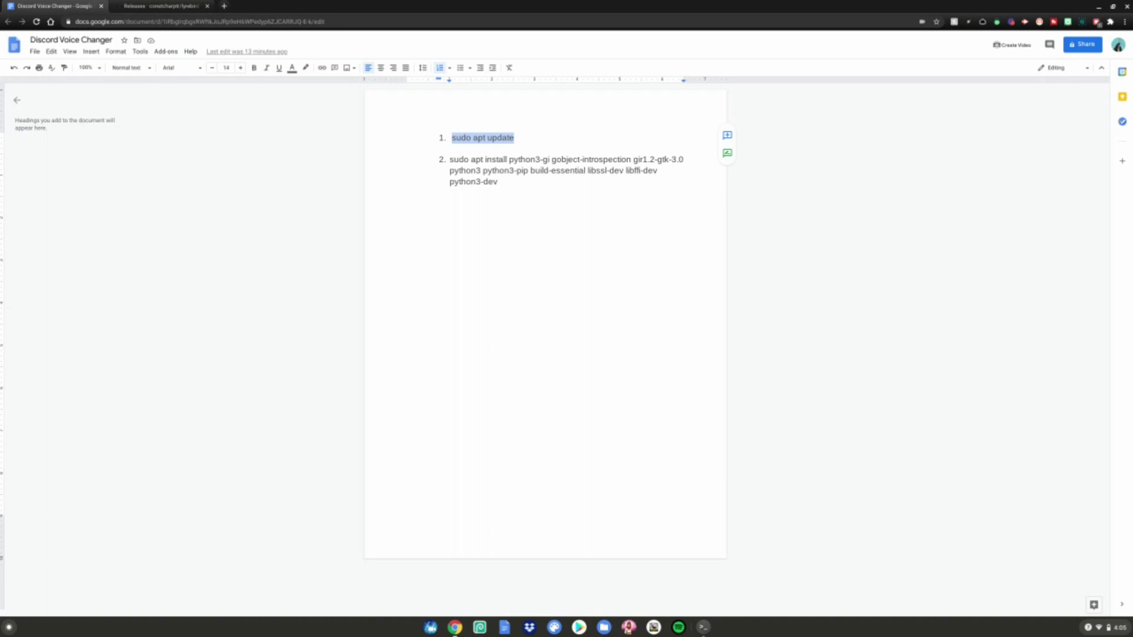
right_click(478, 139)
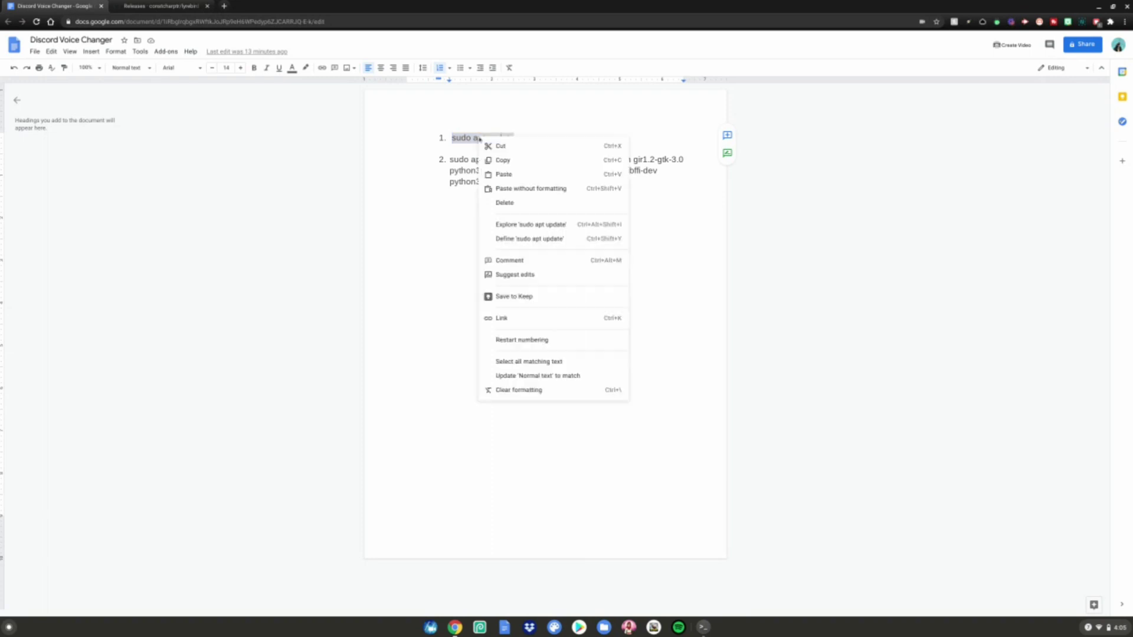
click(496, 160)
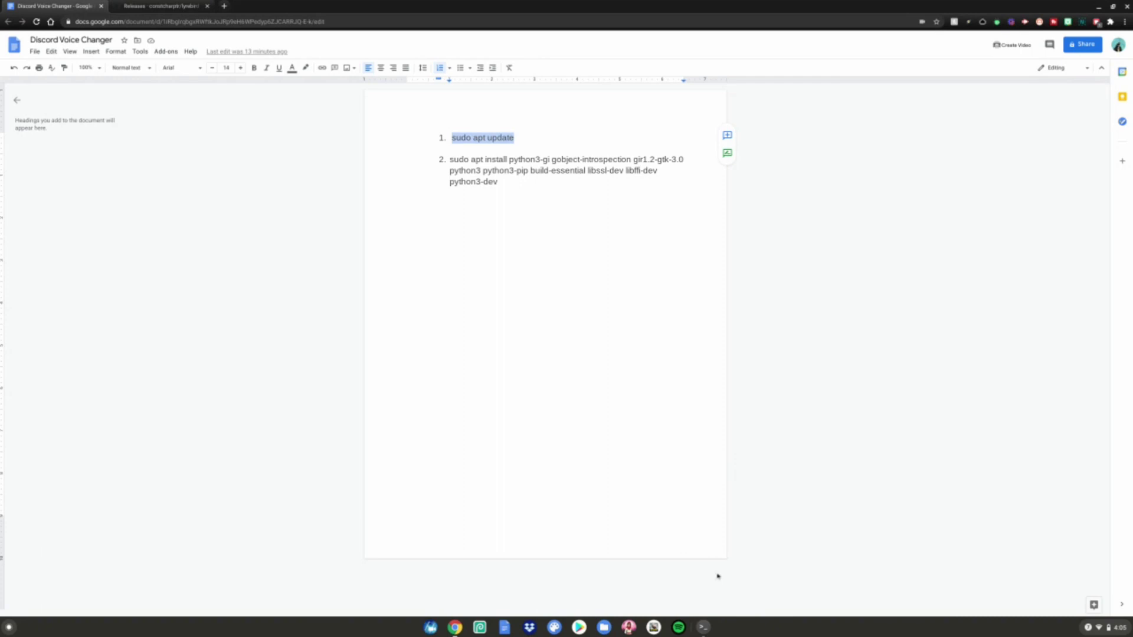
click(703, 627)
right_click(655, 333)
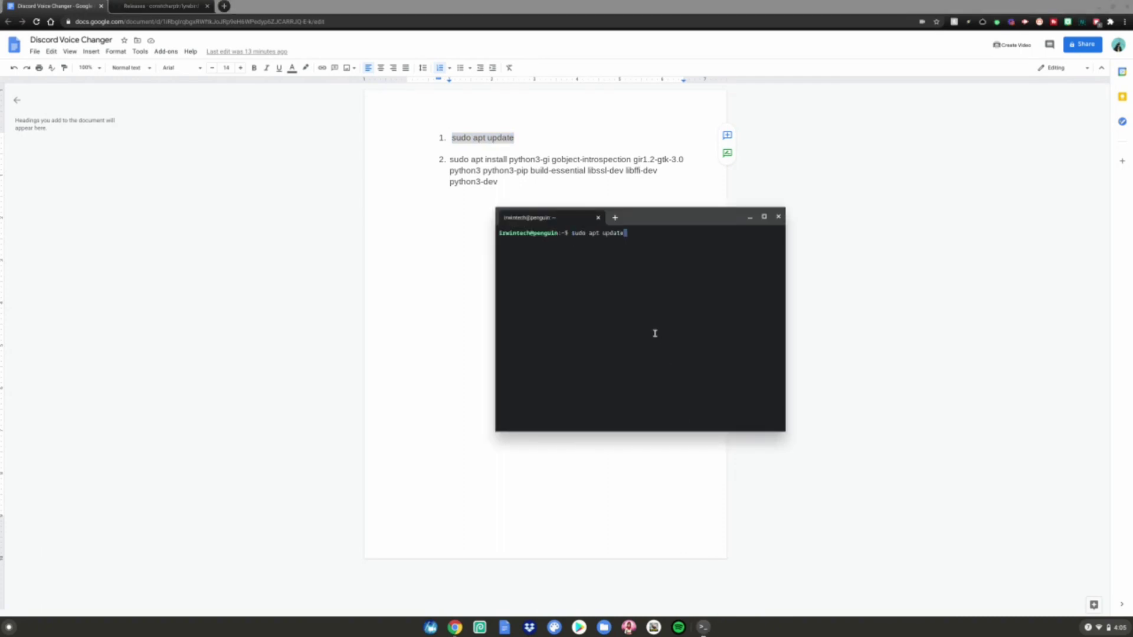
key(Return)
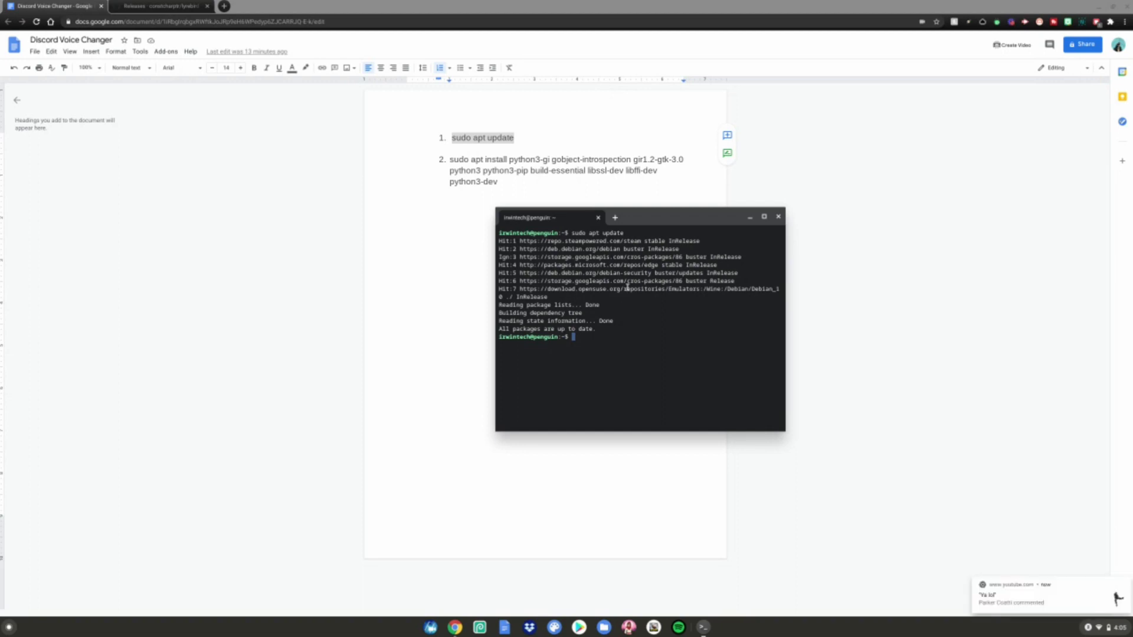
Install the Python and GTK build dependencies with apt, then close the terminal.
key(alt+Tab)
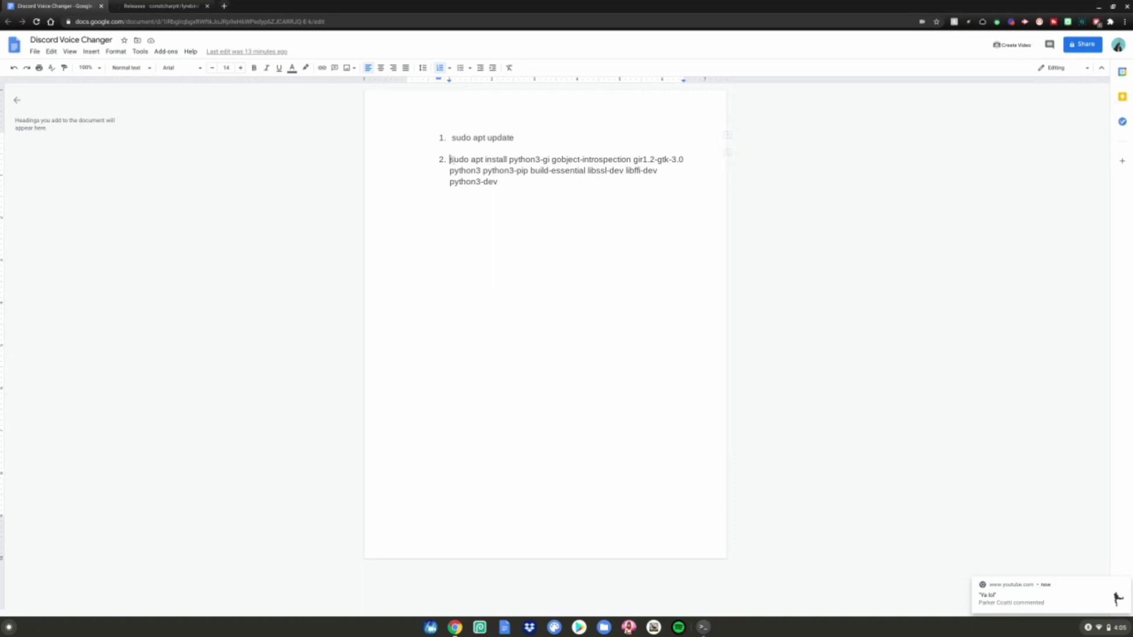
key(shift+Down)
key(shift+Down)
key(shift+End)
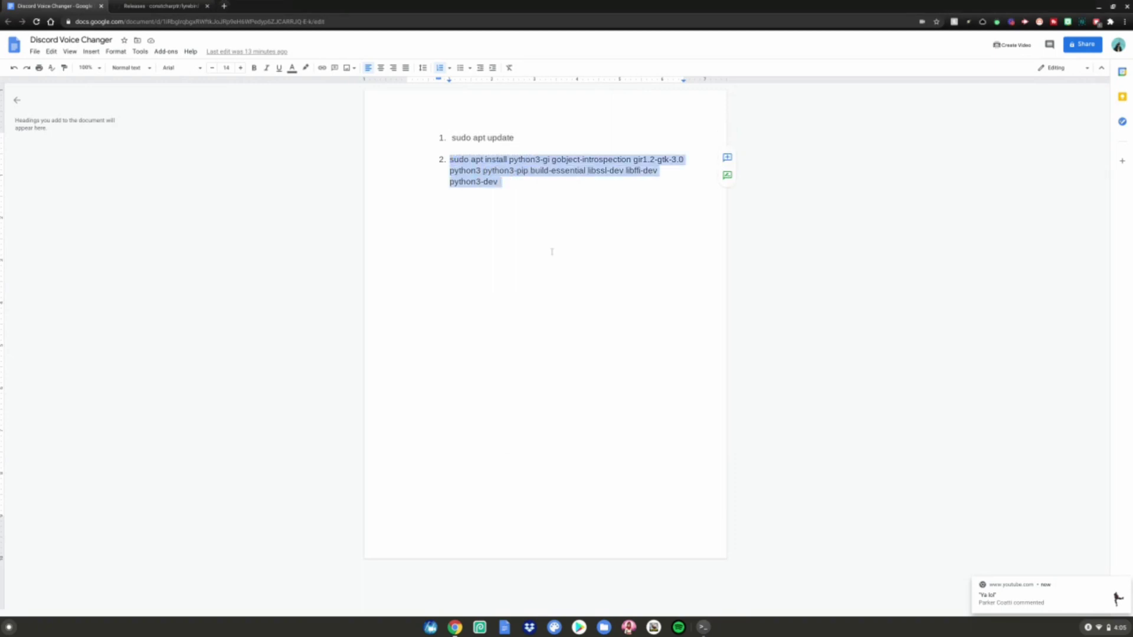
click(703, 627)
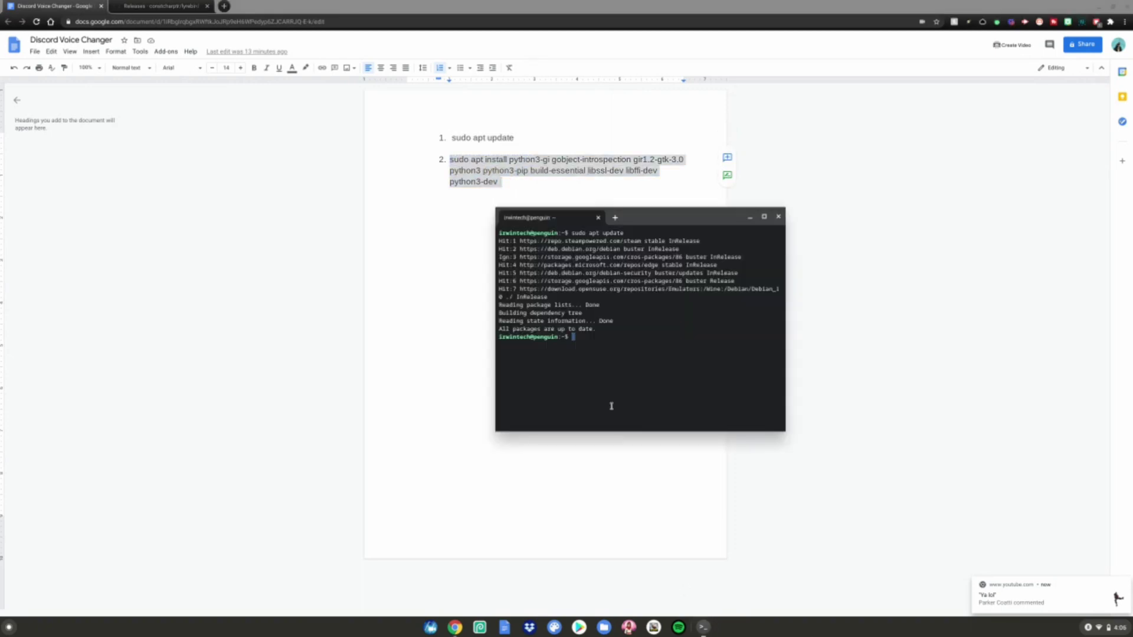
key(ctrl+shift+v)
key(Return)
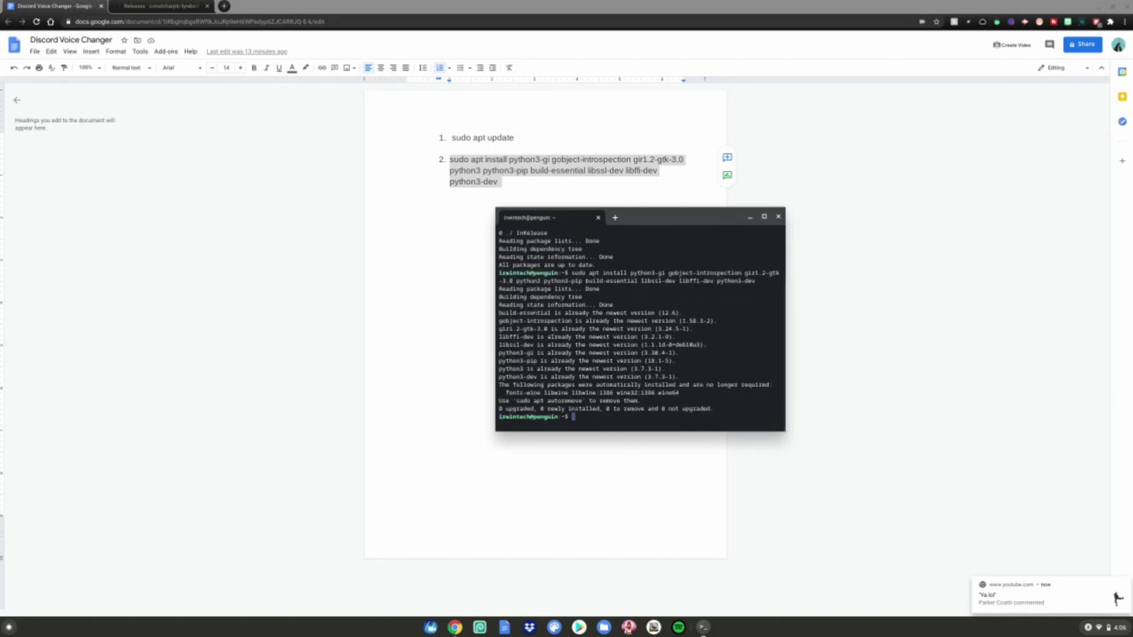
click(778, 217)
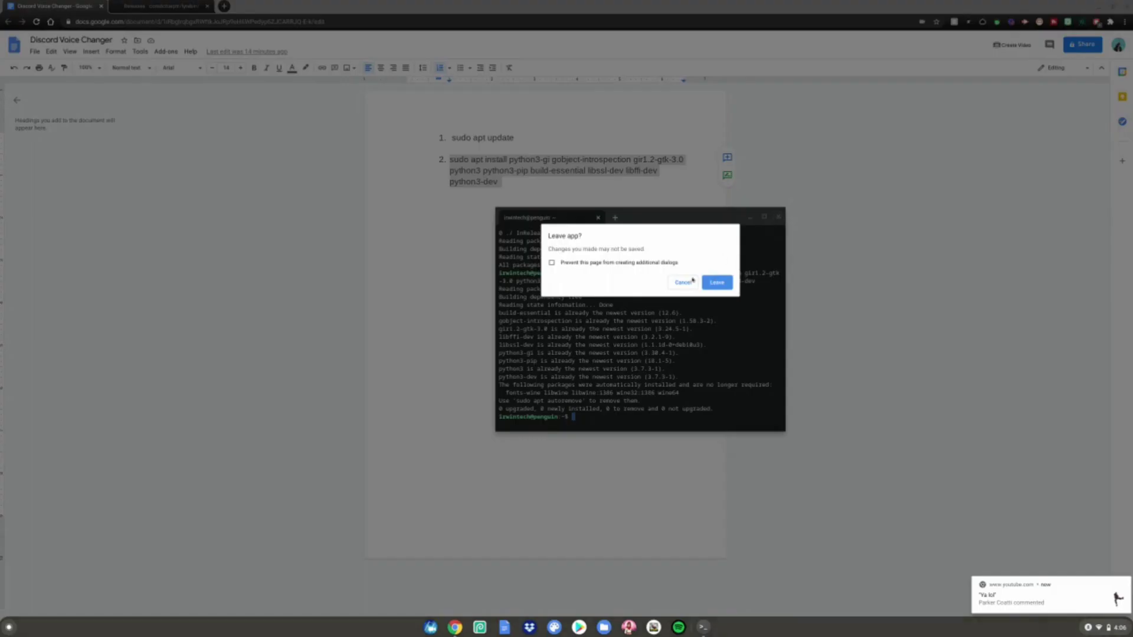
click(682, 282)
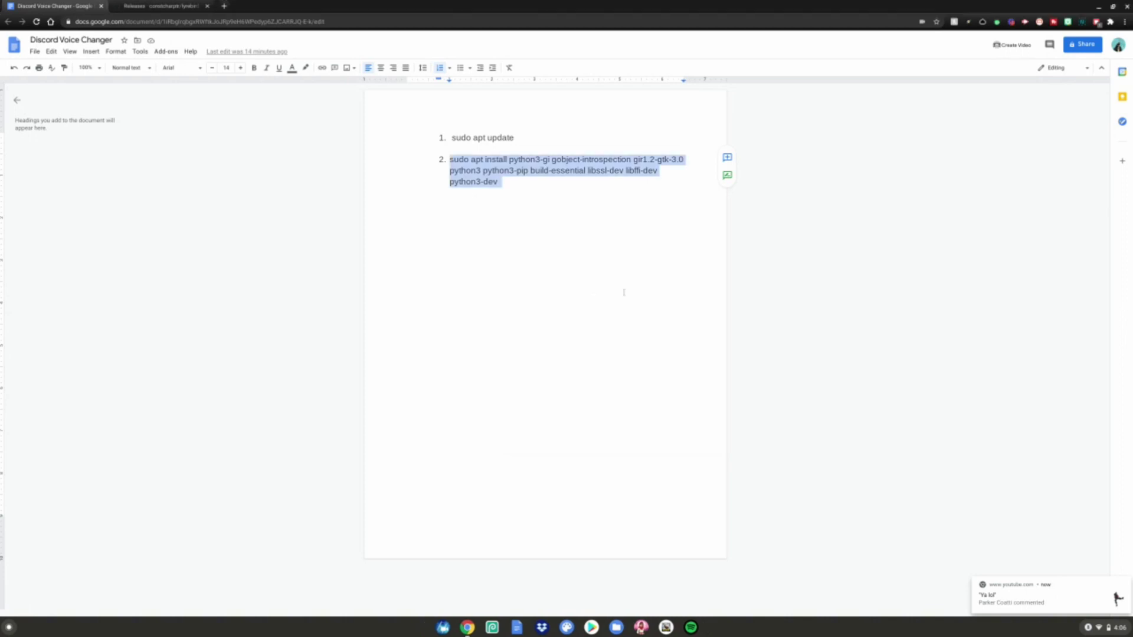
click(778, 217)
Download lyrebird_1.1.0-2.deb from the v1.1.0 release assets.
click(203, 6)
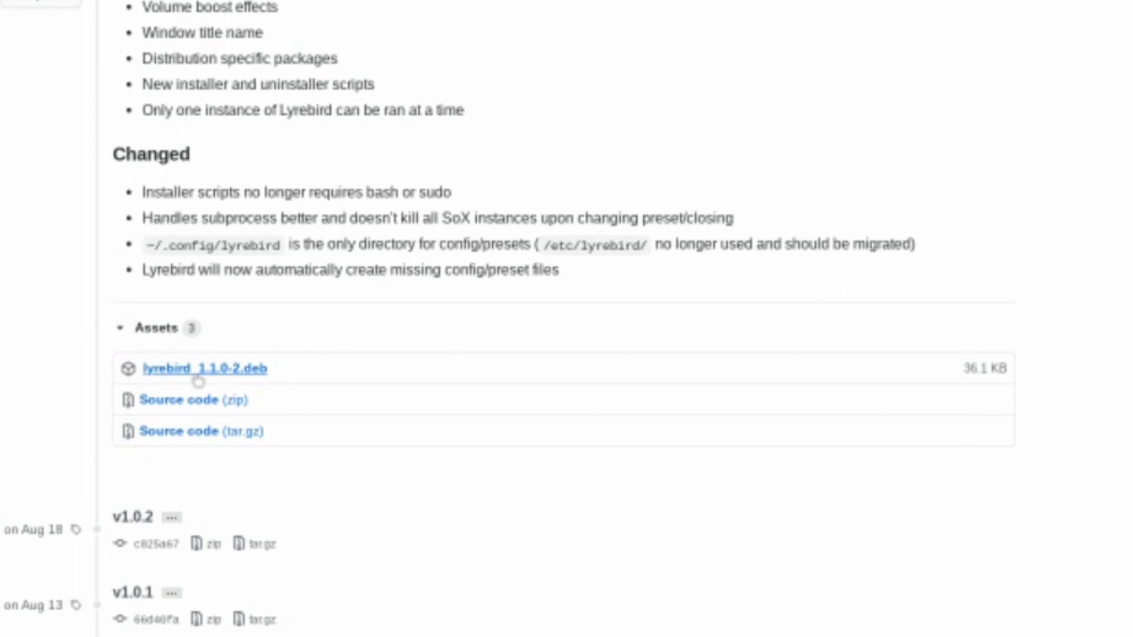
click(169, 373)
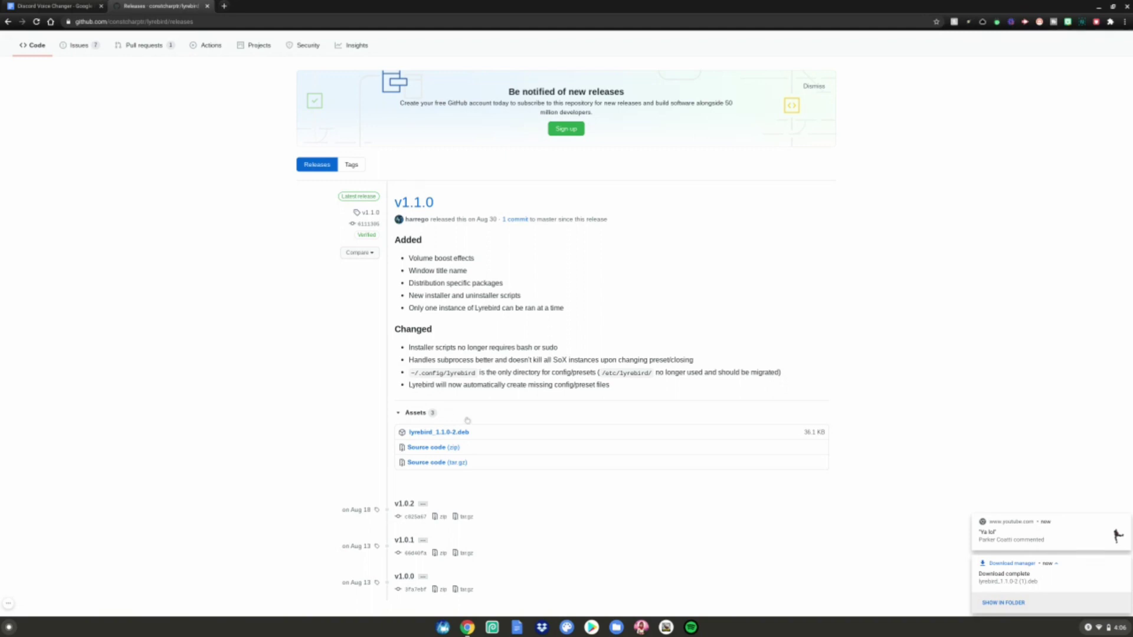
Install lyrebird_1.1.0-2.deb from Downloads with Linux (Beta) and confirm completion.
click(1015, 605)
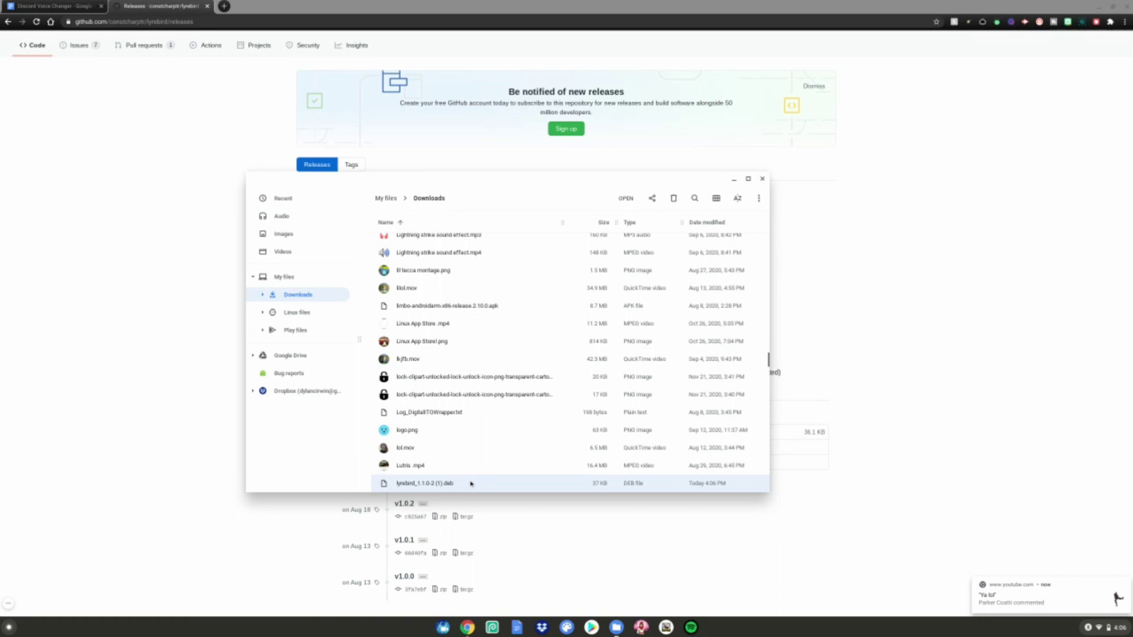
right_click(470, 484)
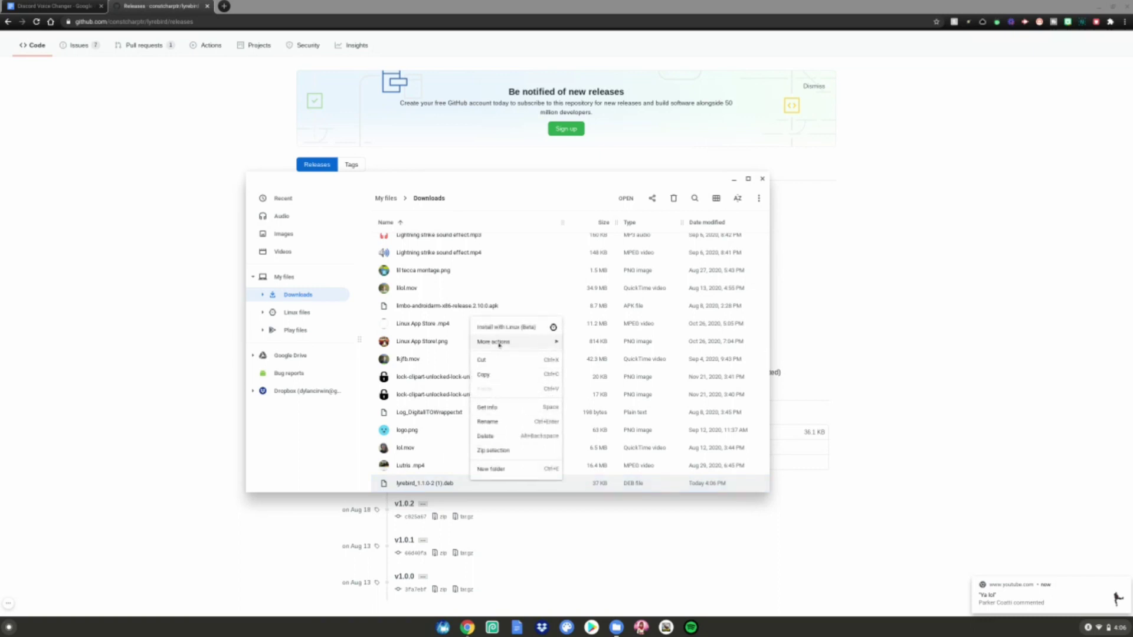
click(523, 327)
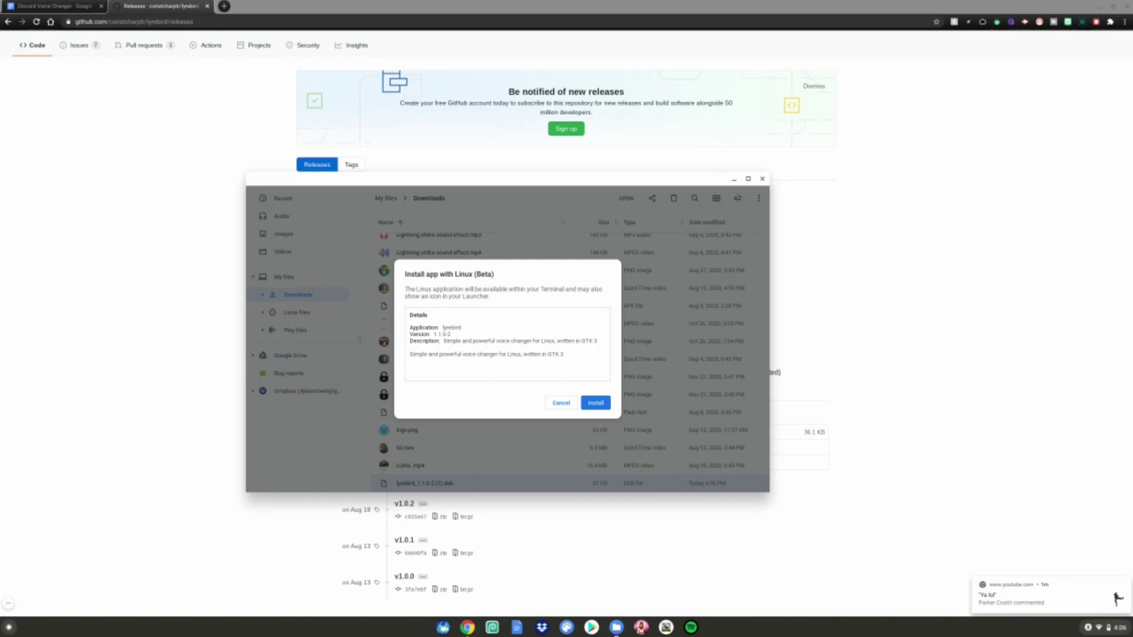
click(595, 403)
click(597, 402)
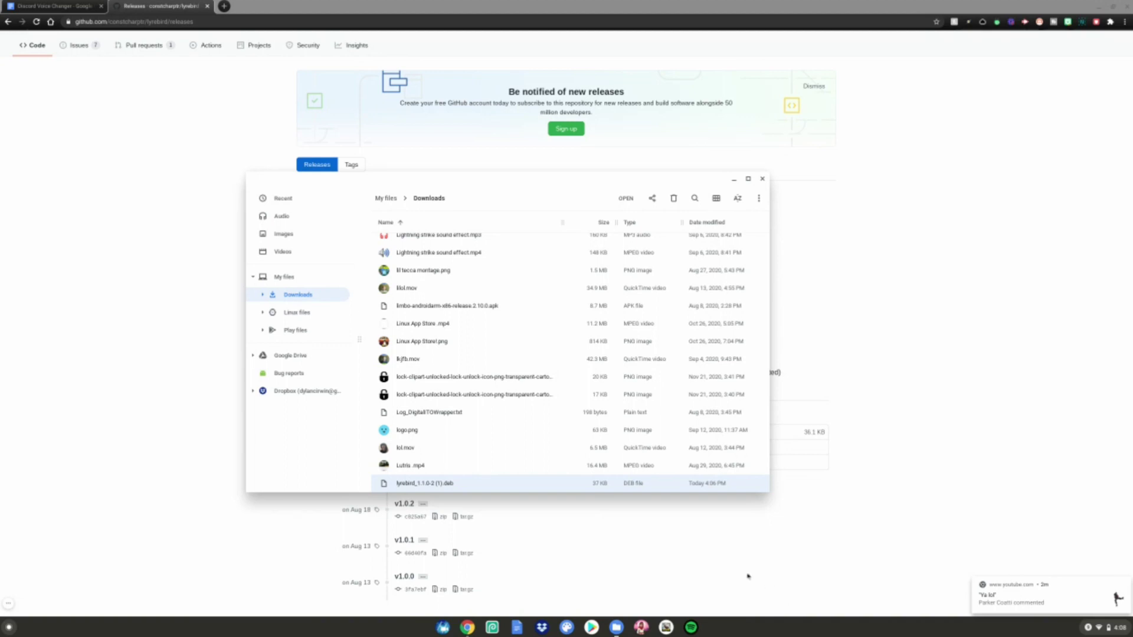
Open the Launcher and expand the Linux apps folder showing Lyrebird.
key(super)
scroll(673, 523, up, 2)
scroll(644, 354, down, 4)
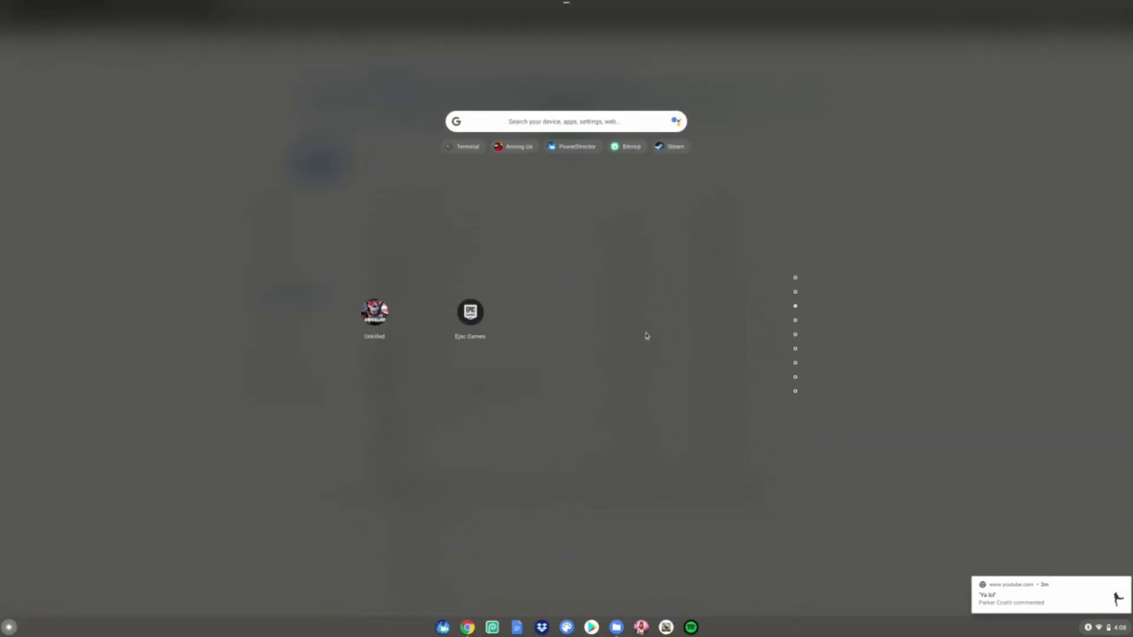
scroll(673, 293, down, 2)
click(712, 243)
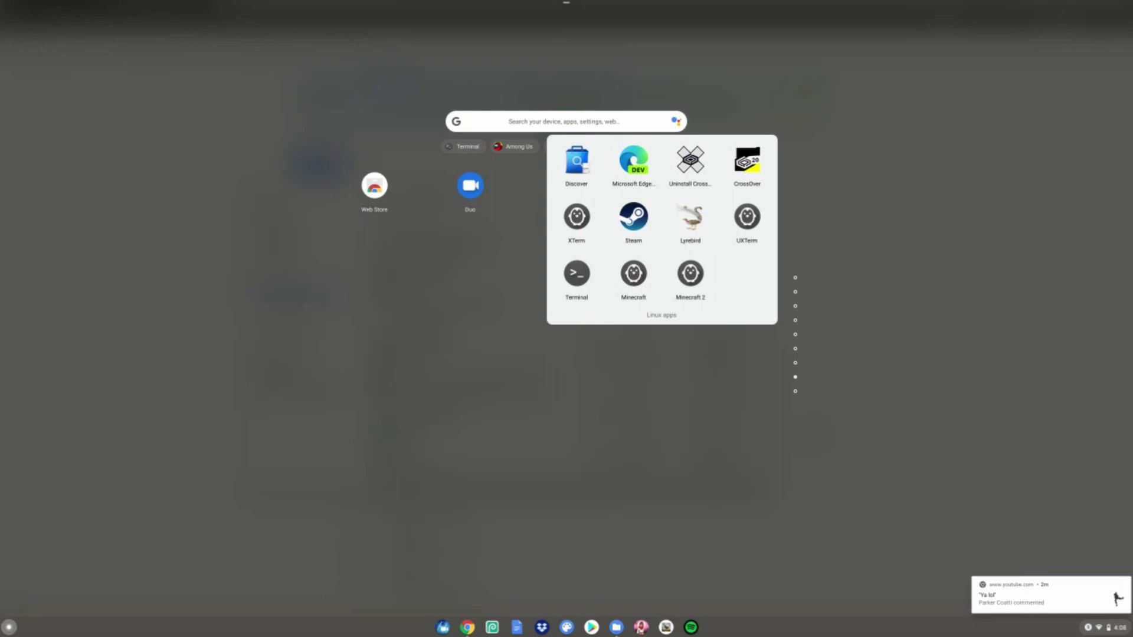